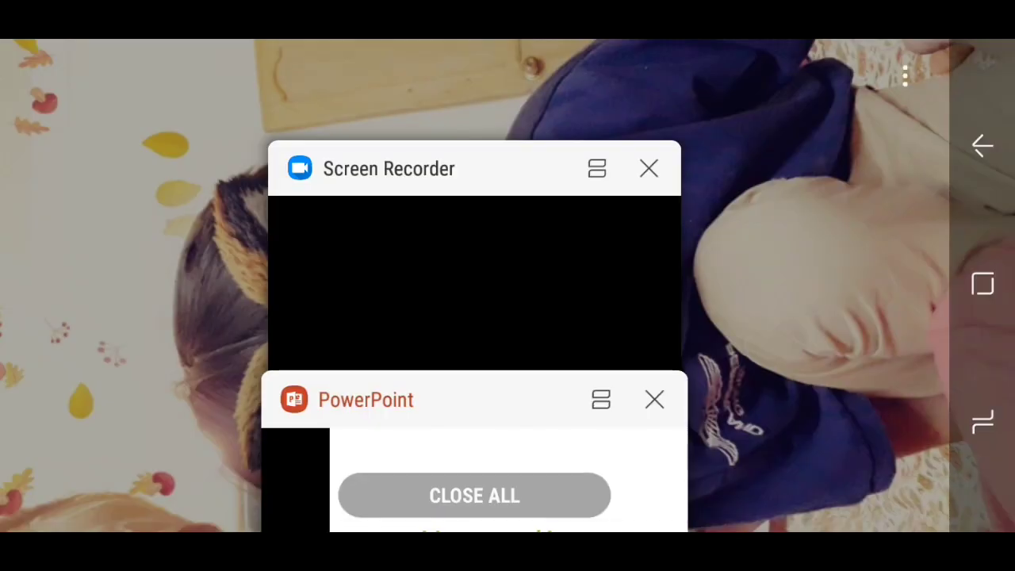
- Return to the home screen and lock the screen to portrait from the notification shade
{"action": "left_click", "coordinate": [983, 284]}
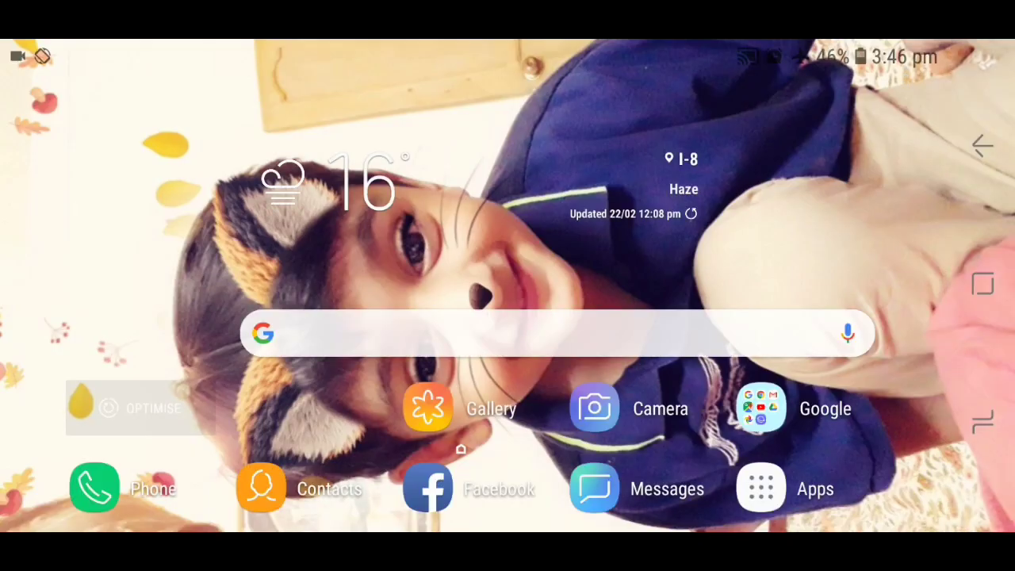
{"action": "left_click_drag", "start_coordinate": [476, 40], "coordinate": [476, 397]}
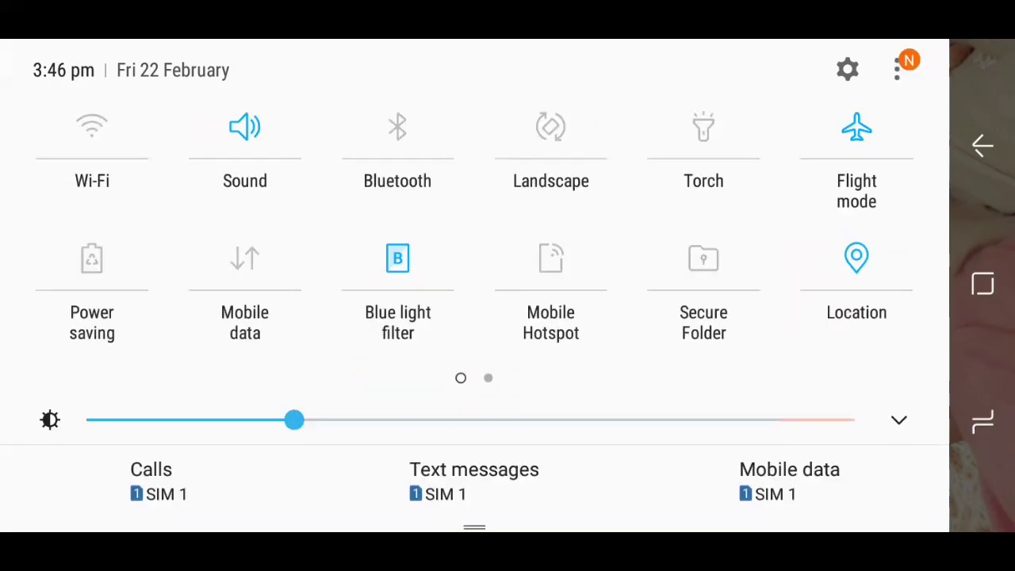
{"action": "left_click_drag", "start_coordinate": [476, 476], "coordinate": [476, 317]}
{"action": "left_click", "coordinate": [356, 423]}
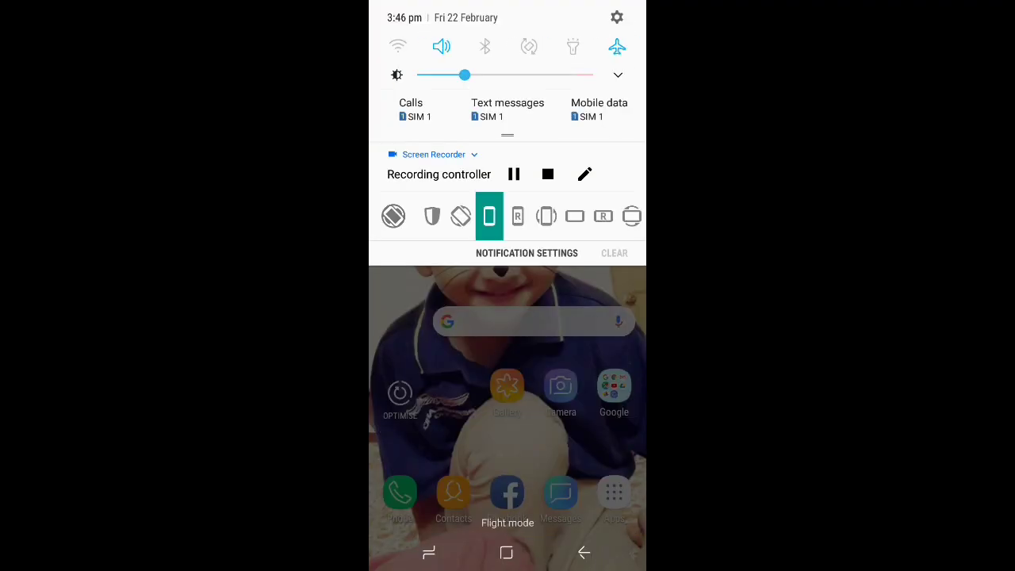
{"action": "left_click_drag", "start_coordinate": [507, 396], "coordinate": [507, 79]}
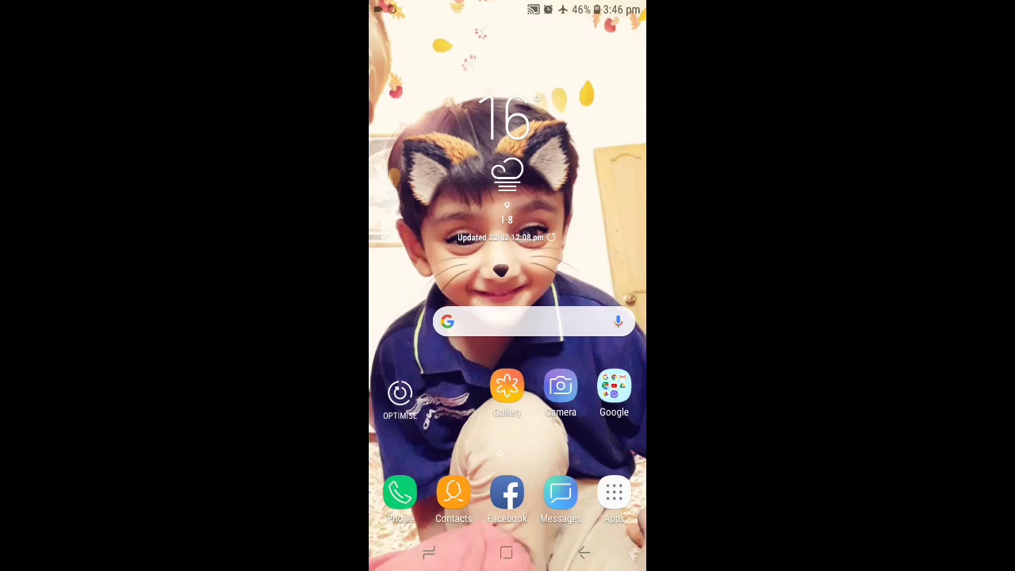
- Open Google Play Store from the app drawer, then go home and browse the second app page
{"action": "left_click_drag", "start_coordinate": [508, 436], "coordinate": [508, 159]}
{"action": "left_click_drag", "start_coordinate": [413, 317], "coordinate": [603, 317]}
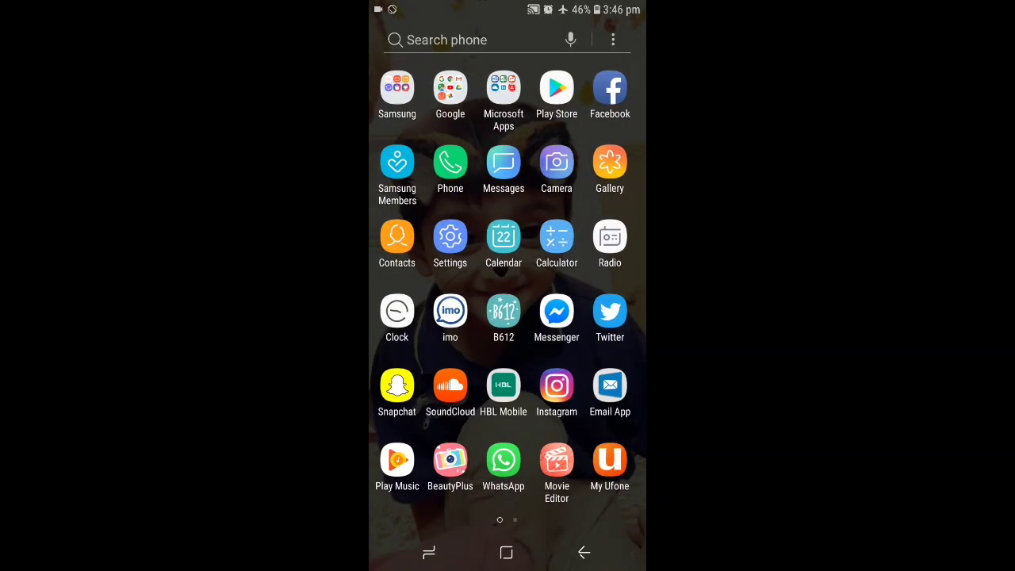
{"action": "left_click", "coordinate": [561, 87]}
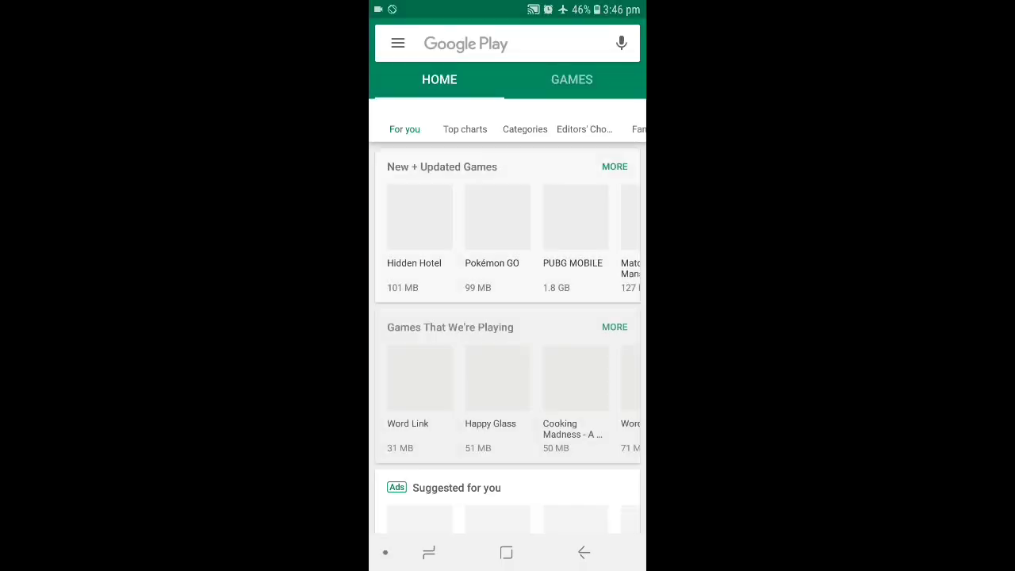
{"action": "left_click", "coordinate": [428, 553]}
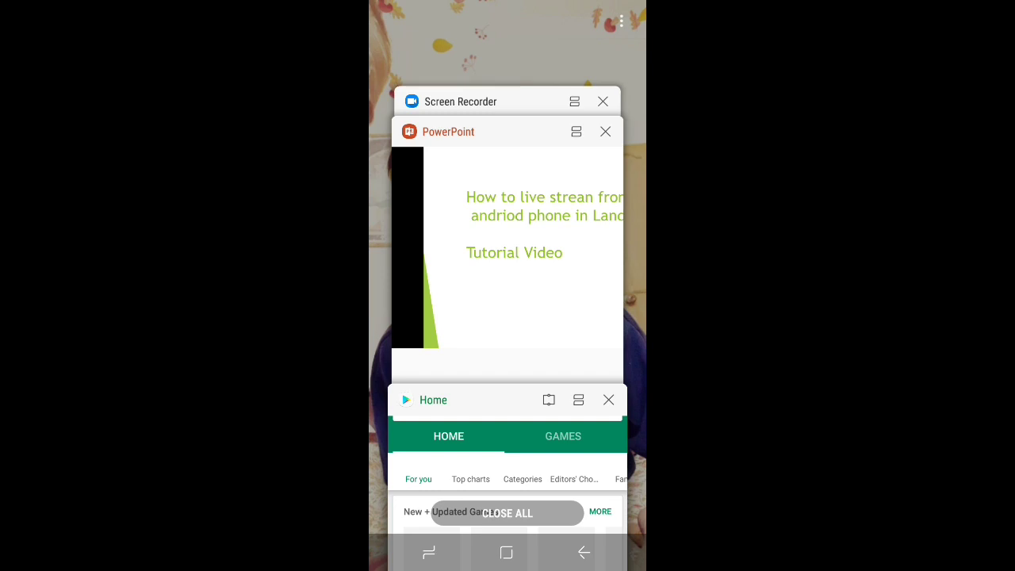
{"action": "left_click", "coordinate": [506, 553]}
{"action": "left_click_drag", "start_coordinate": [507, 436], "coordinate": [507, 159]}
{"action": "left_click_drag", "start_coordinate": [602, 318], "coordinate": [413, 317]}
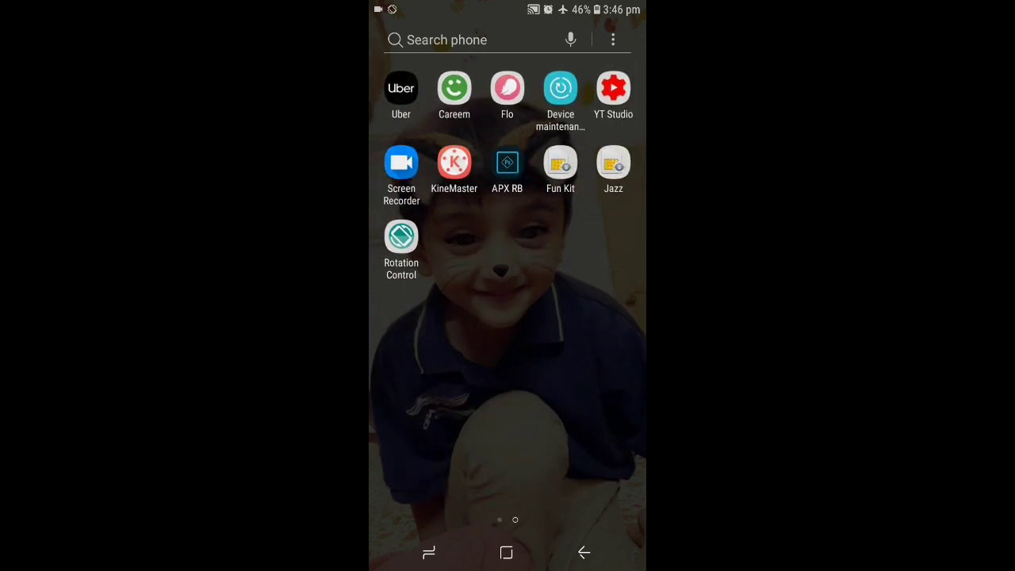
- Turn on Auto-rotate in Quick Settings and bring up the recent-apps view
{"action": "left_click_drag", "start_coordinate": [508, 238], "coordinate": [508, 476]}
{"action": "left_click_drag", "start_coordinate": [508, 4], "coordinate": [507, 318]}
{"action": "left_click_drag", "start_coordinate": [508, 158], "coordinate": [508, 476]}
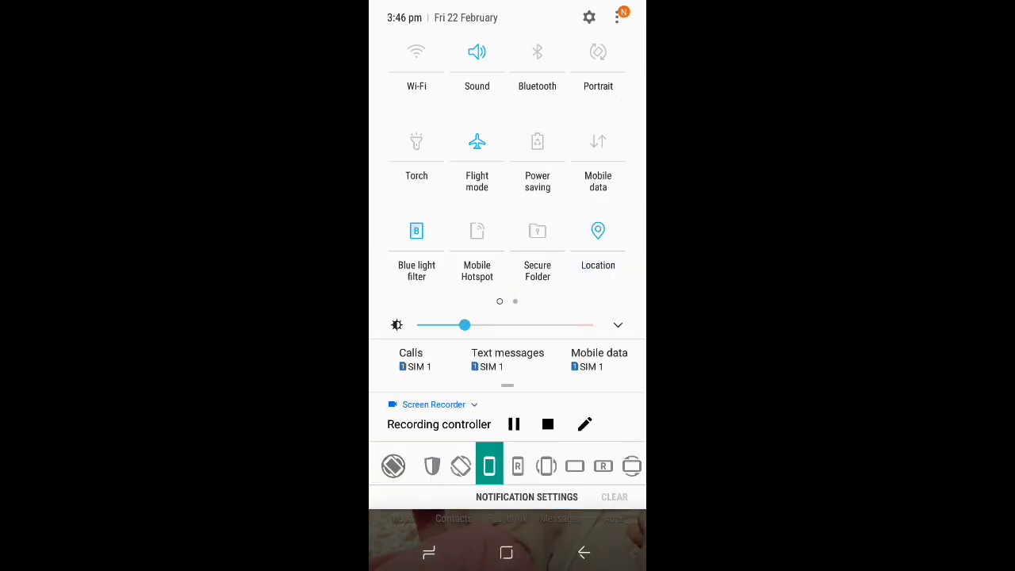
{"action": "left_click", "coordinate": [598, 53]}
{"action": "left_click_drag", "start_coordinate": [508, 476], "coordinate": [508, 238]}
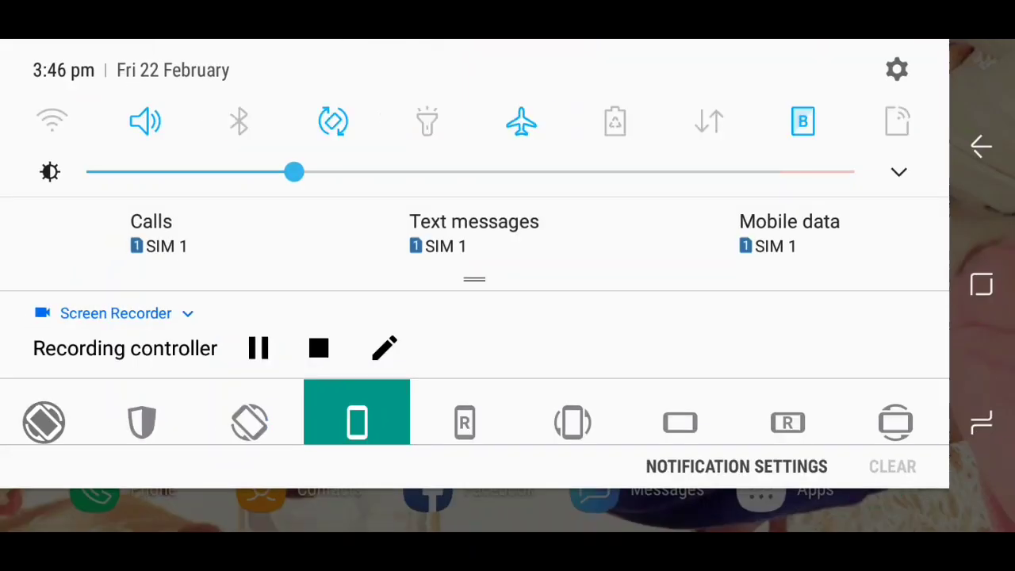
{"action": "left_click_drag", "start_coordinate": [508, 467], "coordinate": [508, 79]}
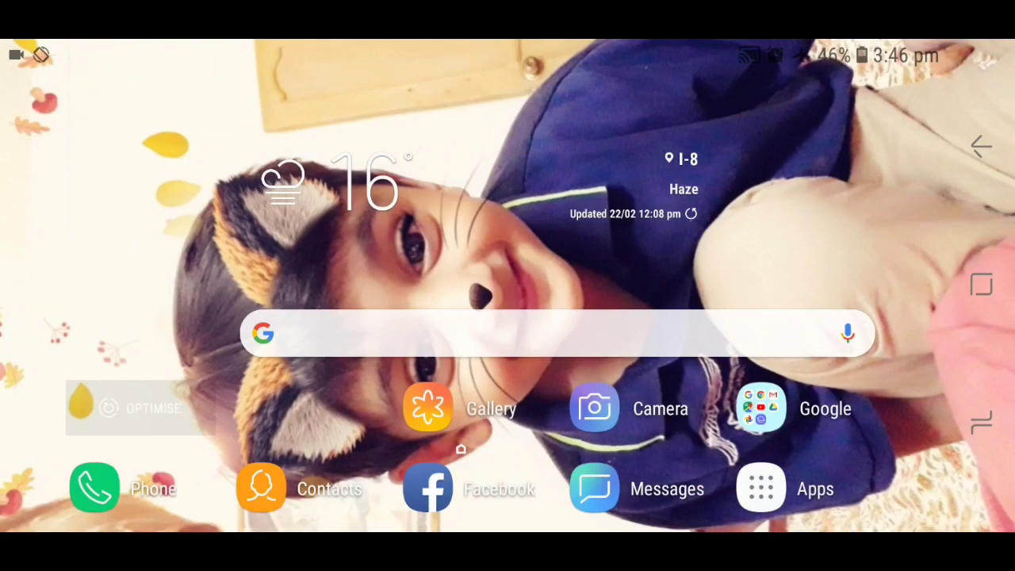
{"action": "left_click", "coordinate": [981, 424]}
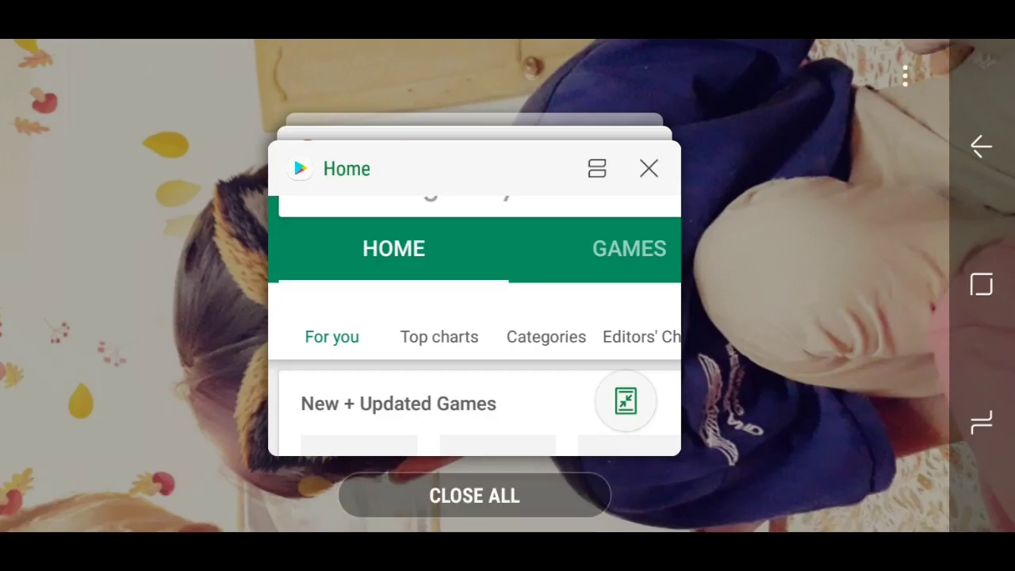
- Search Google Play for 'rotation control', which fails offline, then return to the store home page
{"action": "left_click", "coordinate": [474, 333]}
{"action": "left_click", "coordinate": [318, 116]}
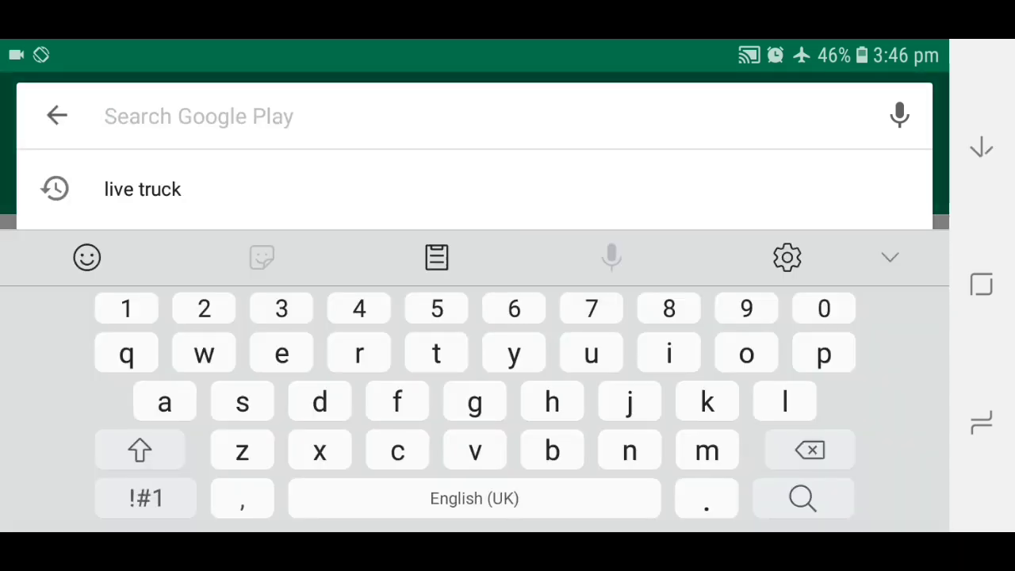
{"action": "type", "text": "rota"}
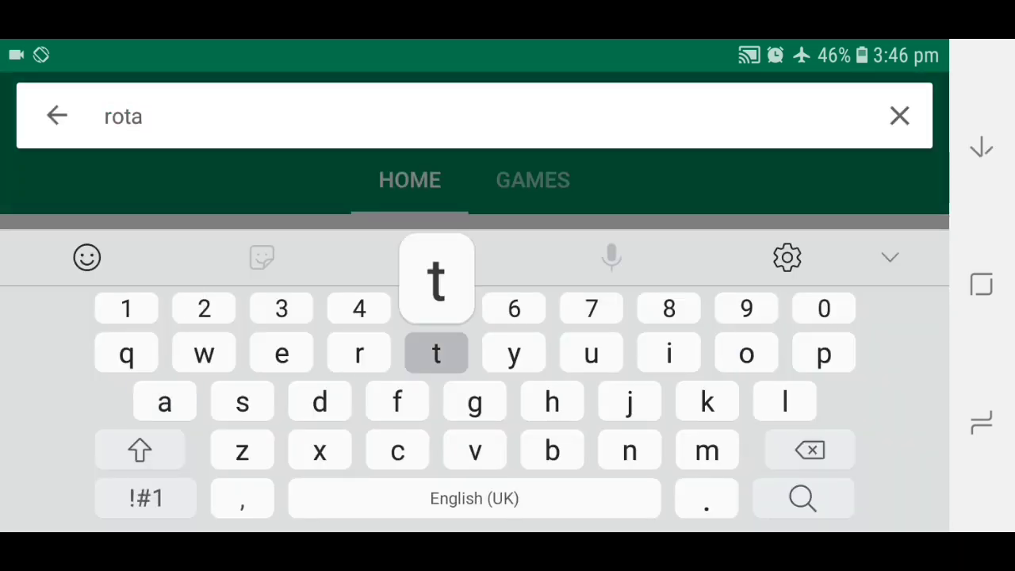
{"action": "type", "text": "tion c"}
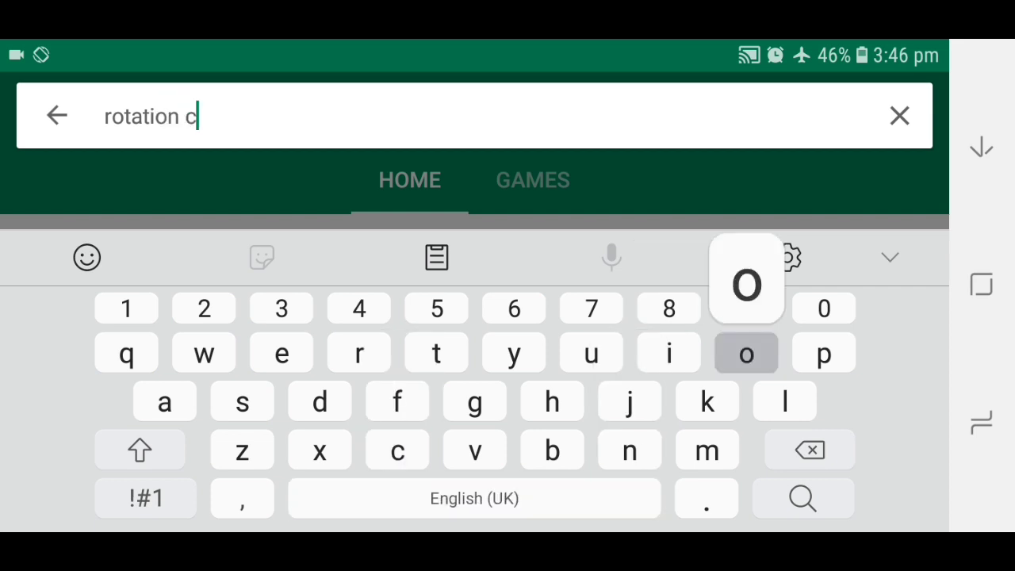
{"action": "type", "text": "ontrol"}
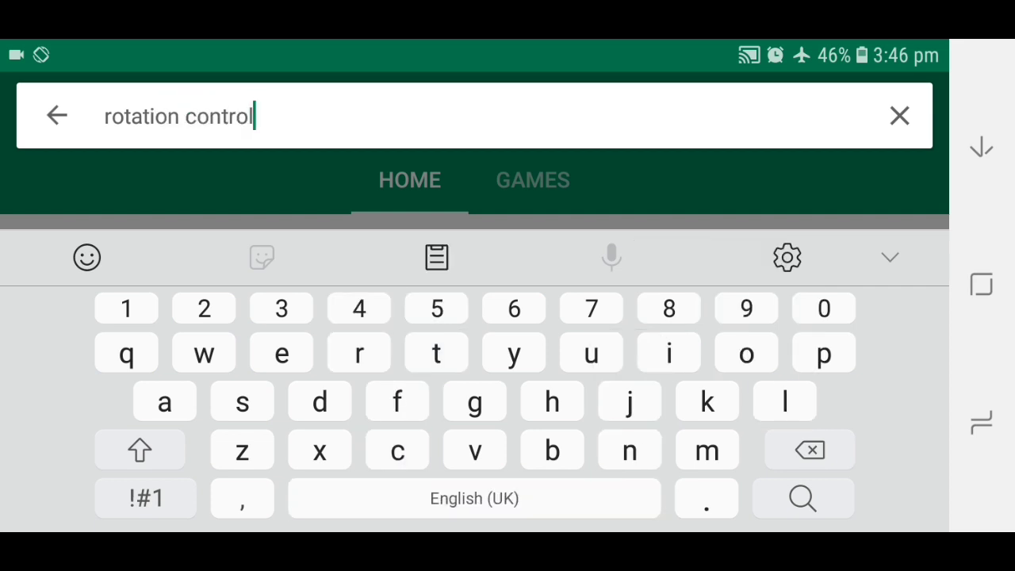
{"action": "left_click", "coordinate": [803, 498]}
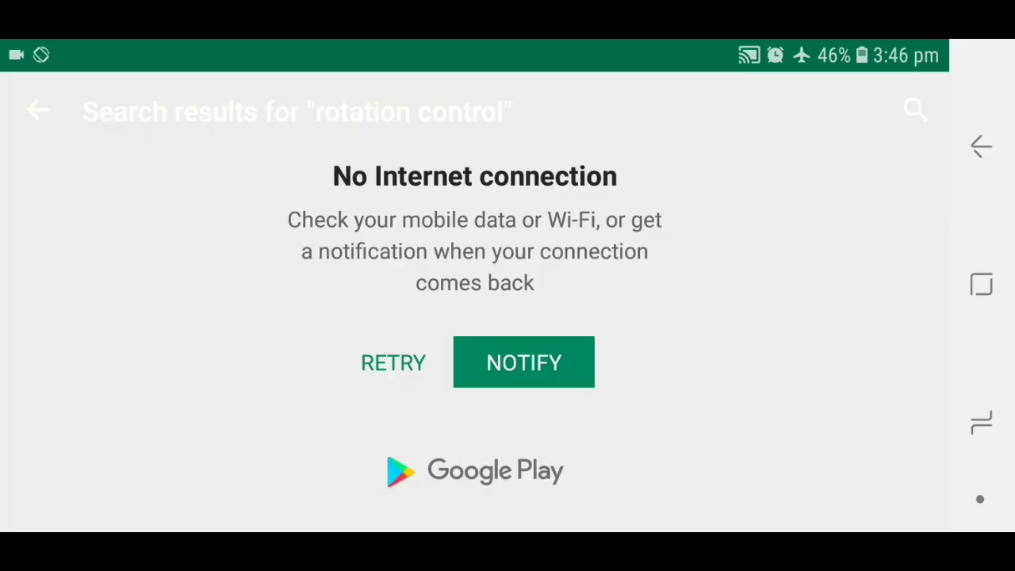
{"action": "left_click", "coordinate": [37, 111]}
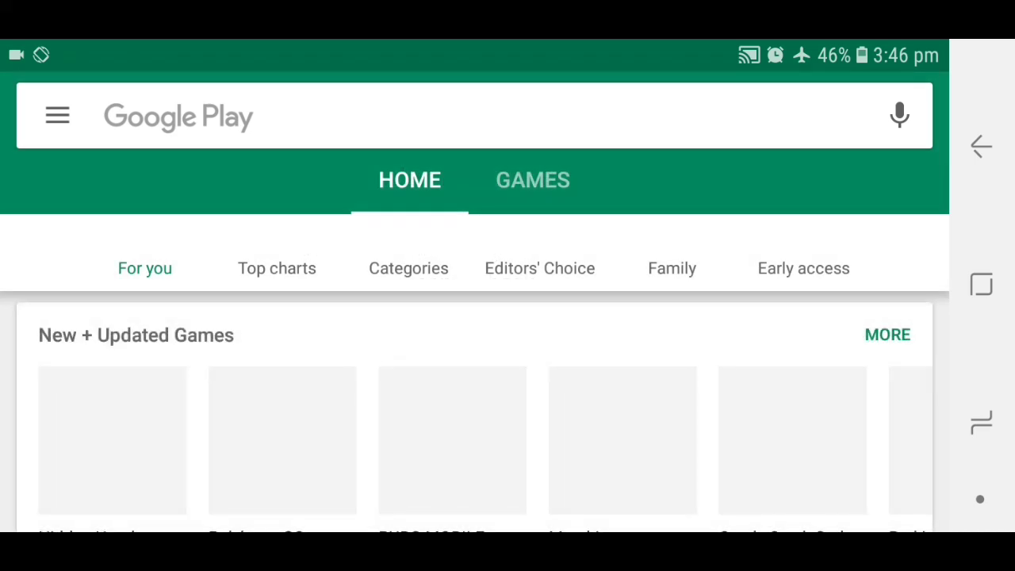
- Turn on Wi-Fi from Quick Settings over Google Play
{"action": "left_click_drag", "start_coordinate": [475, 43], "coordinate": [476, 476]}
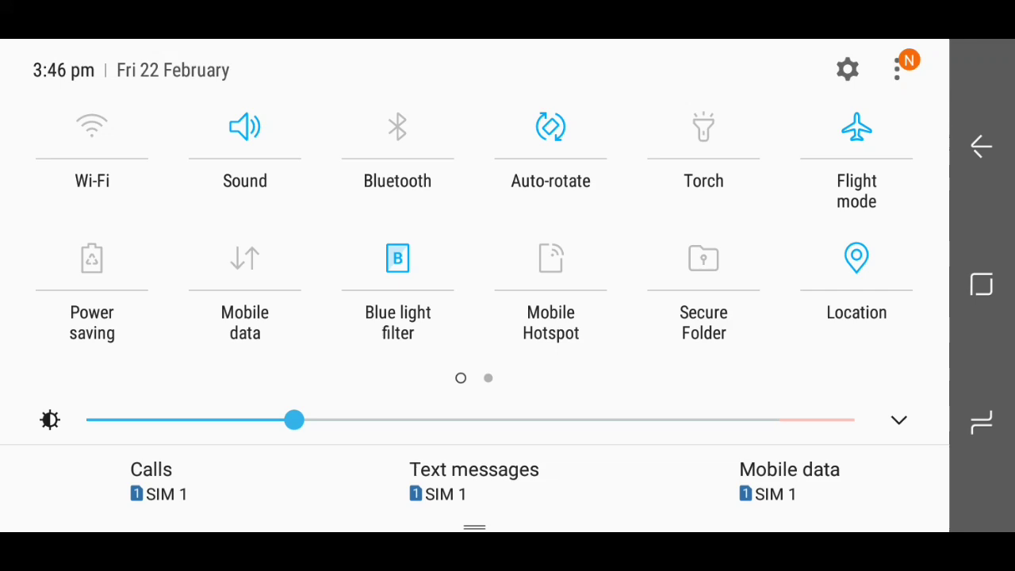
{"action": "left_click", "coordinate": [92, 127]}
{"action": "left_click_drag", "start_coordinate": [475, 476], "coordinate": [476, 198]}
{"action": "left_click_drag", "start_coordinate": [317, 329], "coordinate": [317, 79]}
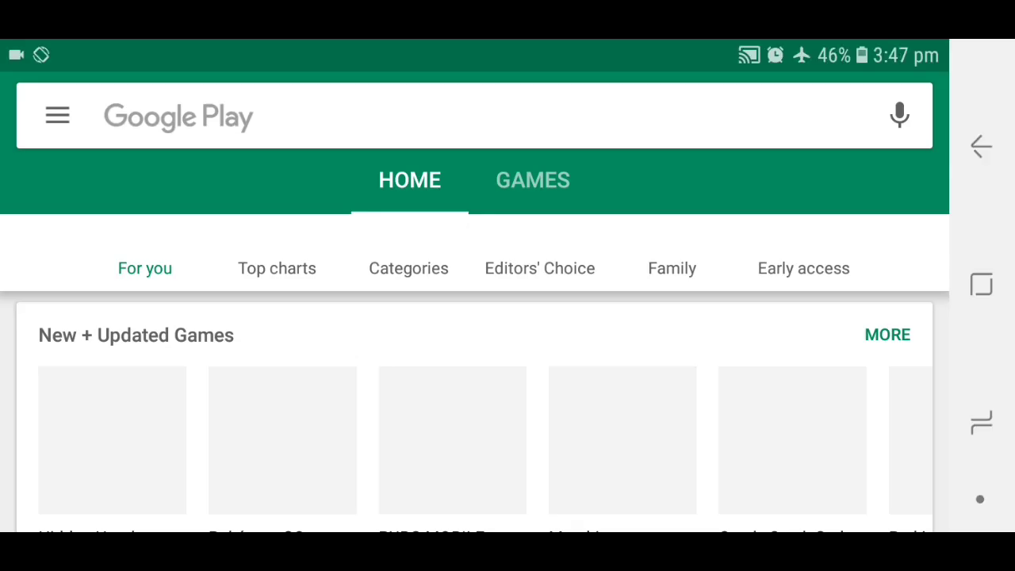
- Rerun the 'rotation control' search from history and scroll through the results
{"action": "left_click", "coordinate": [317, 117]}
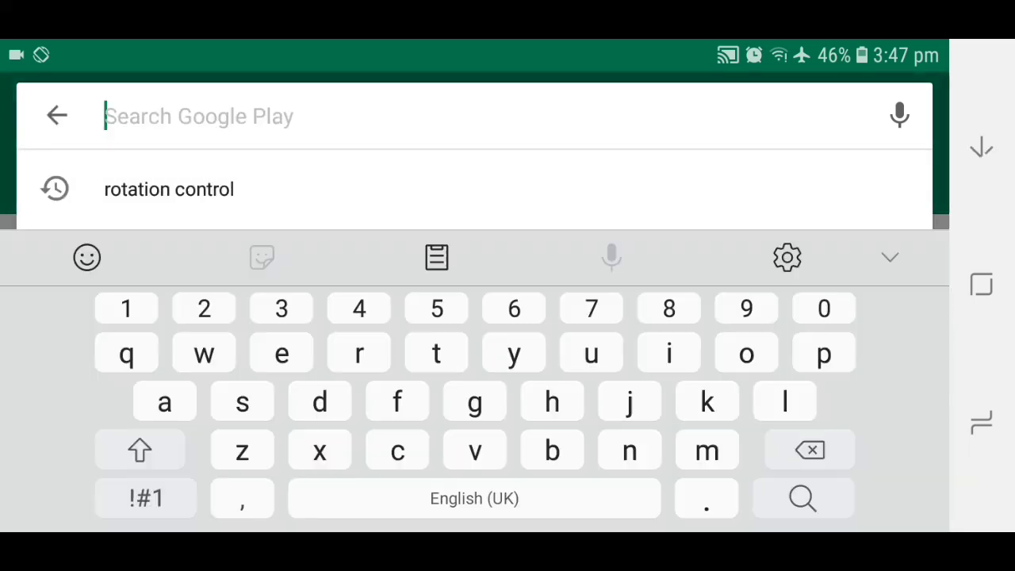
{"action": "left_click", "coordinate": [168, 188]}
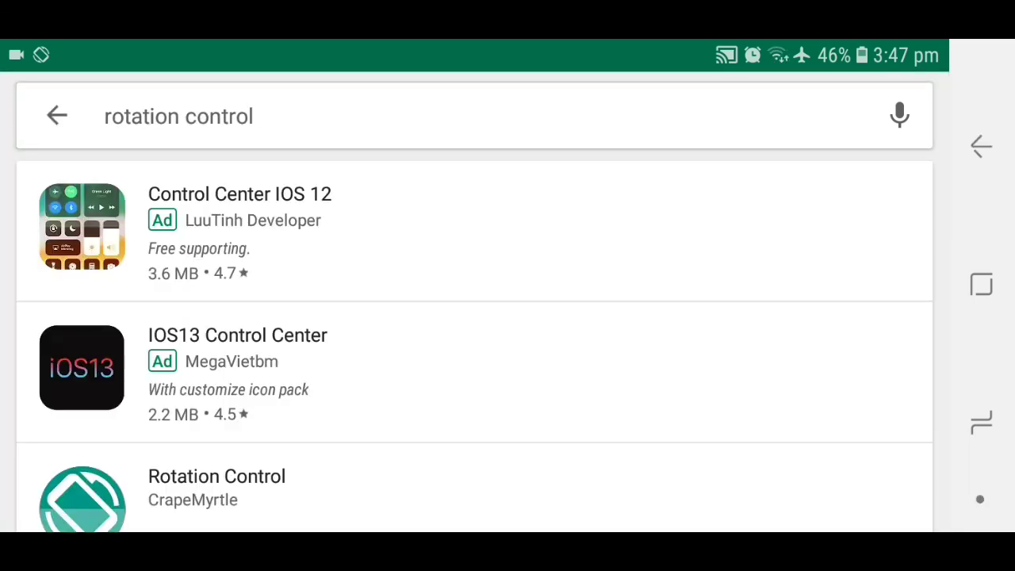
{"action": "scroll", "coordinate": [474, 302], "scroll_direction": "down", "scroll_amount": 3}
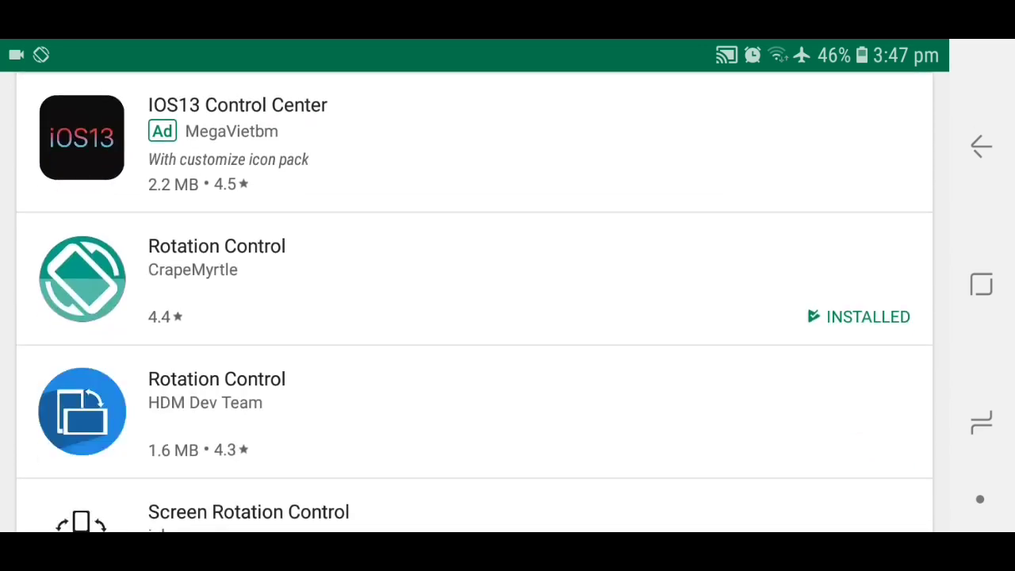
- Open the CrapeMyrtle Rotation Control listing and launch the installed app
{"action": "left_click", "coordinate": [474, 279]}
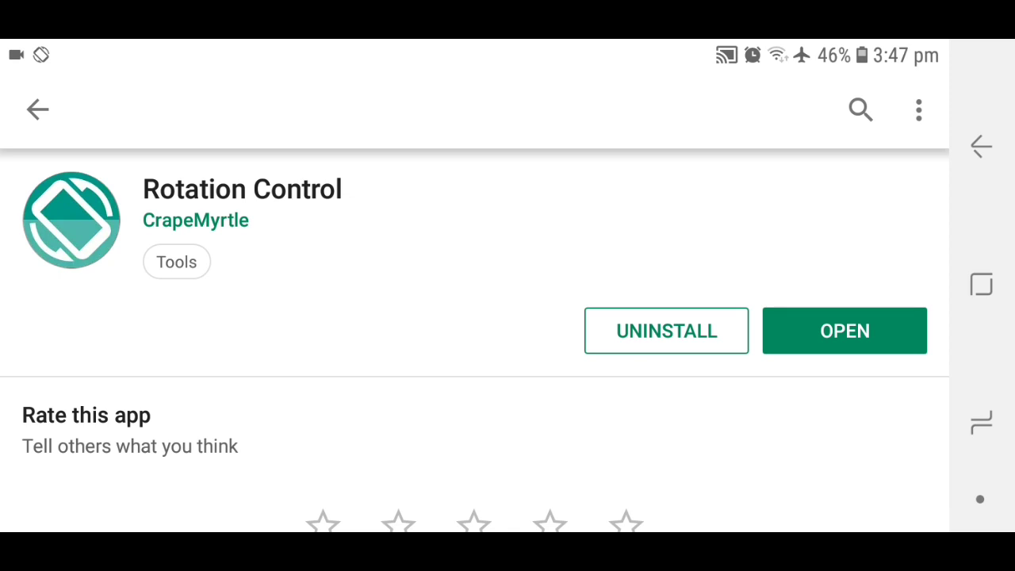
{"action": "left_click", "coordinate": [844, 331]}
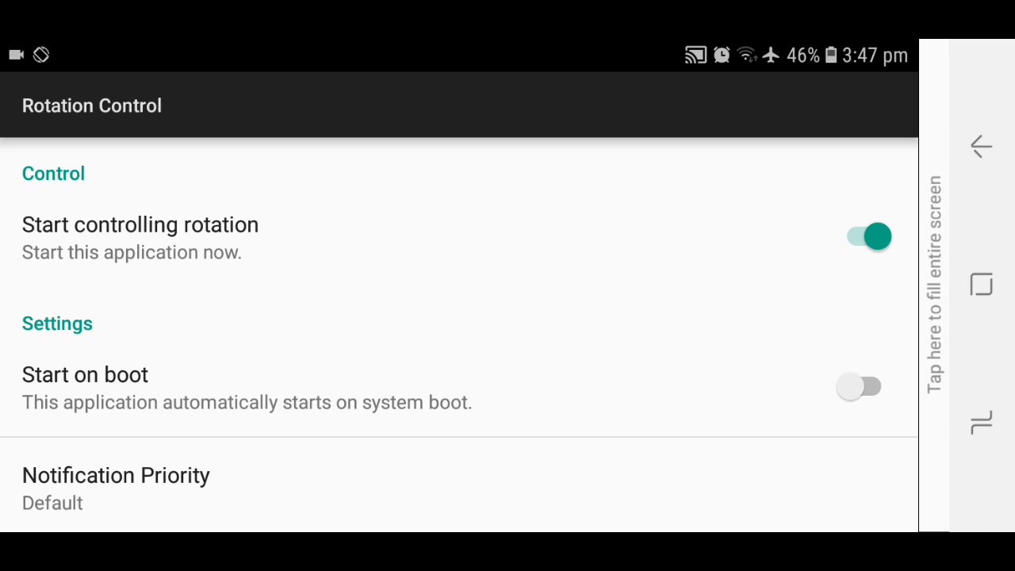
- Leave Rotation Control and the Play Store for the home screen and pull down notifications
{"action": "left_click", "coordinate": [982, 146]}
{"action": "left_click", "coordinate": [982, 147]}
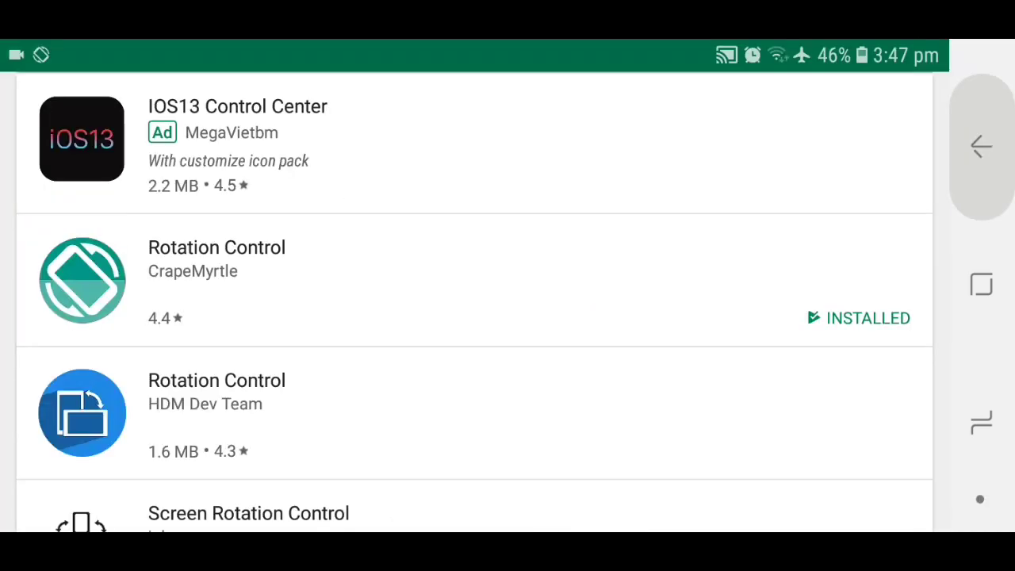
{"action": "left_click", "coordinate": [981, 286]}
{"action": "left_click_drag", "start_coordinate": [475, 44], "coordinate": [476, 357]}
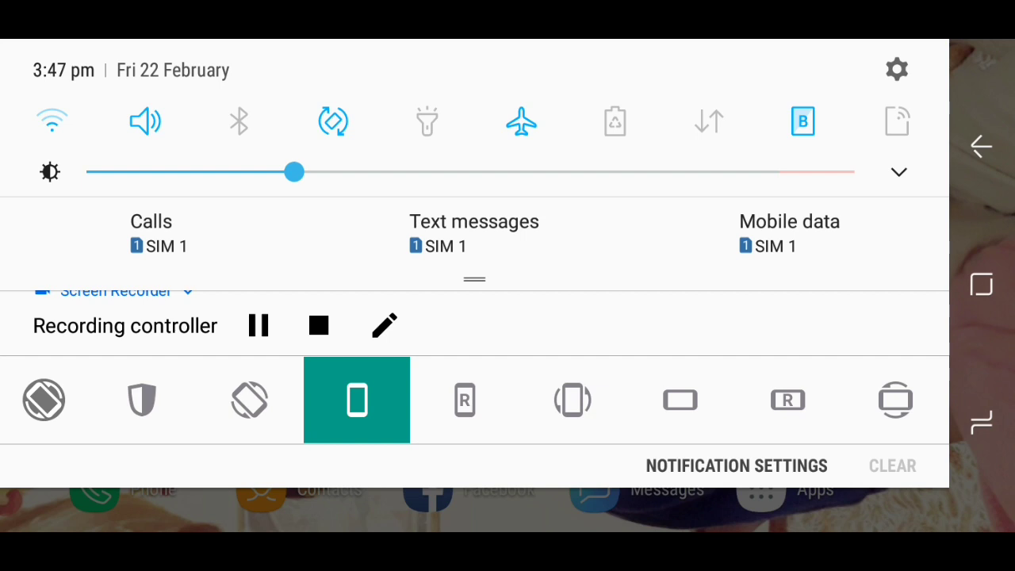
- Force landscape through Rotation Control's notification, then launch YouTube from the Google folder
{"action": "scroll", "coordinate": [475, 365], "scroll_direction": "up", "scroll_amount": 1}
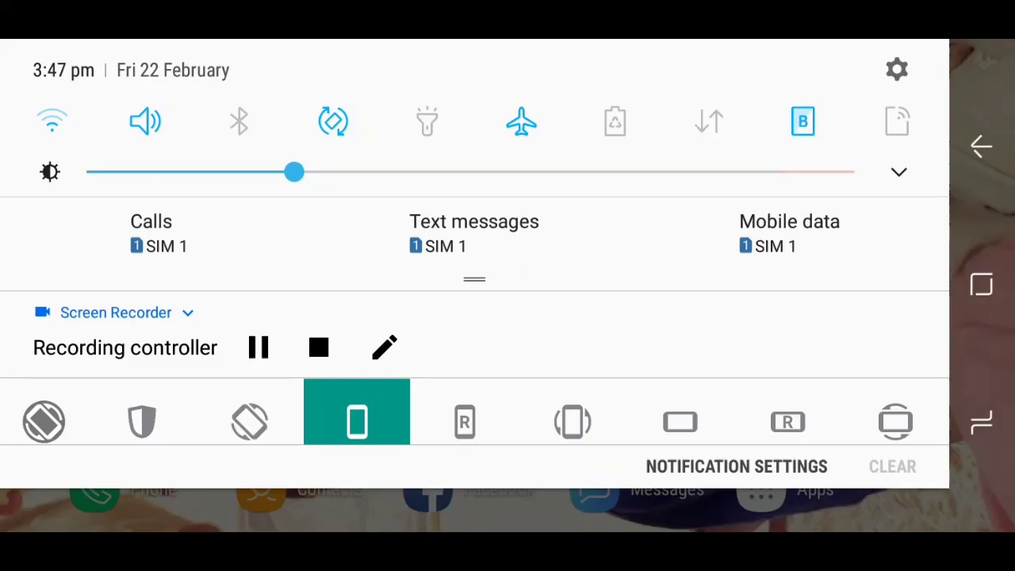
{"action": "left_click", "coordinate": [680, 422]}
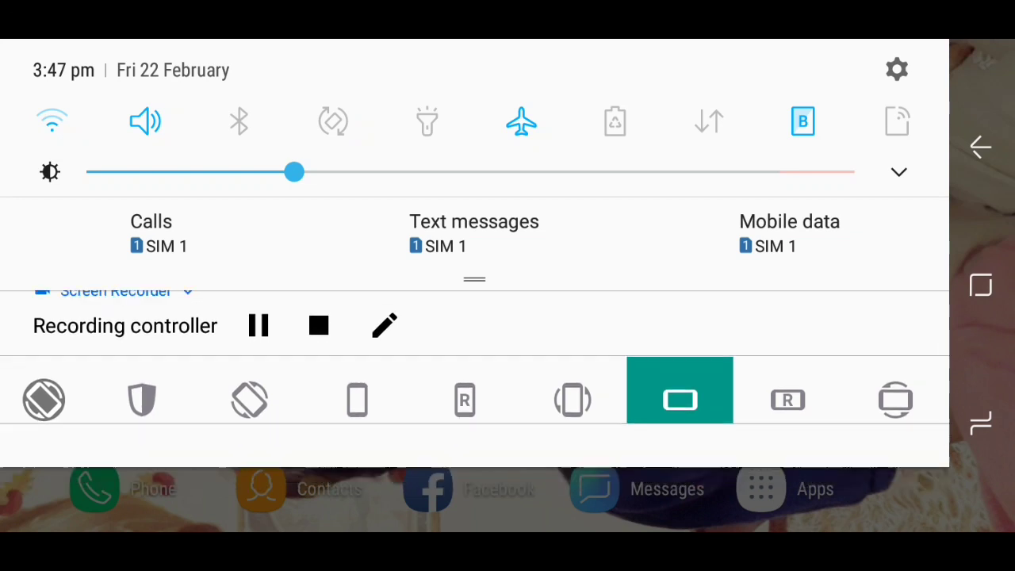
{"action": "key", "text": "Escape"}
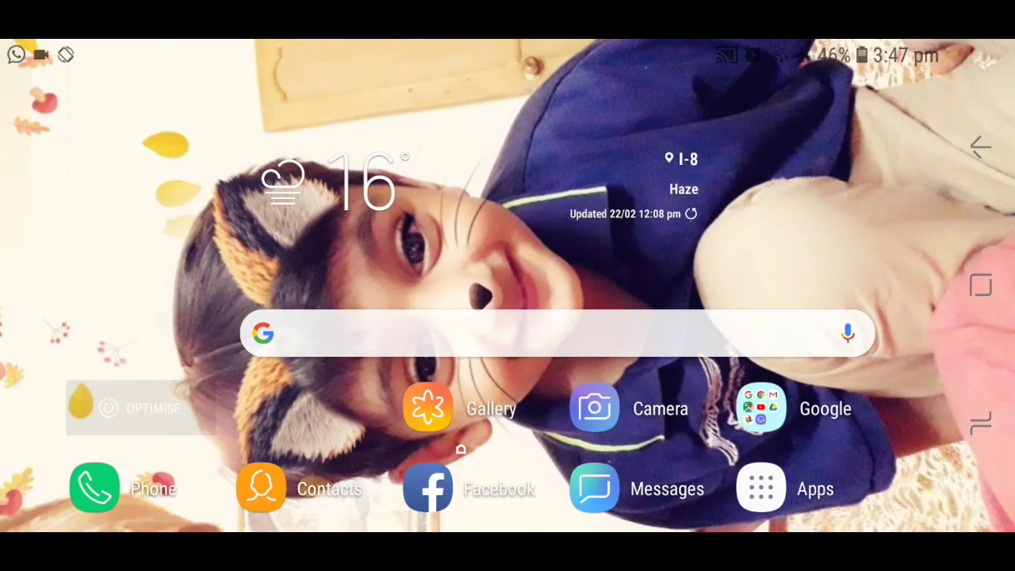
{"action": "left_click", "coordinate": [761, 409]}
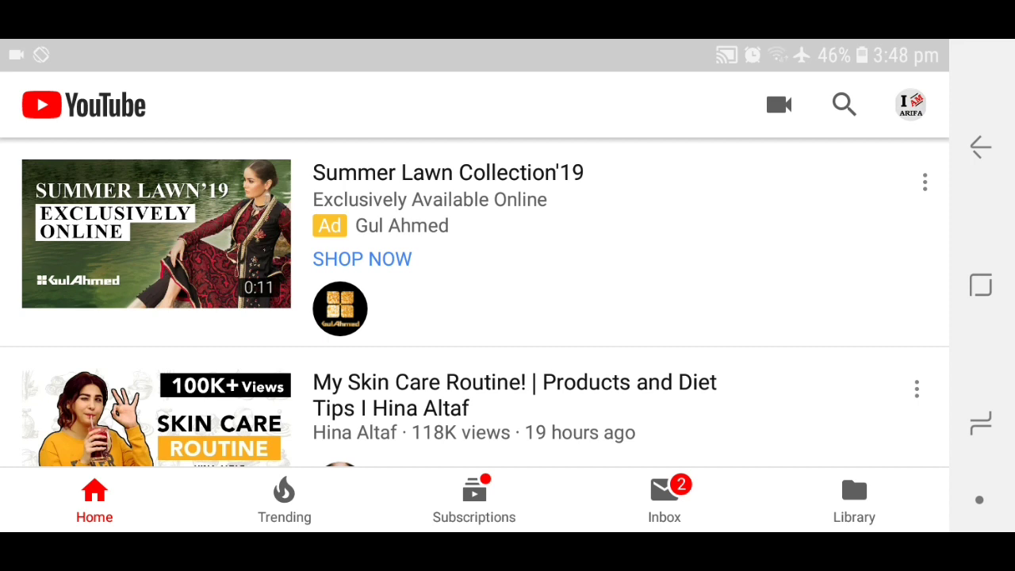
- Go to My channel from the avatar and start a new live stream via the camera icon
{"action": "left_click", "coordinate": [910, 104]}
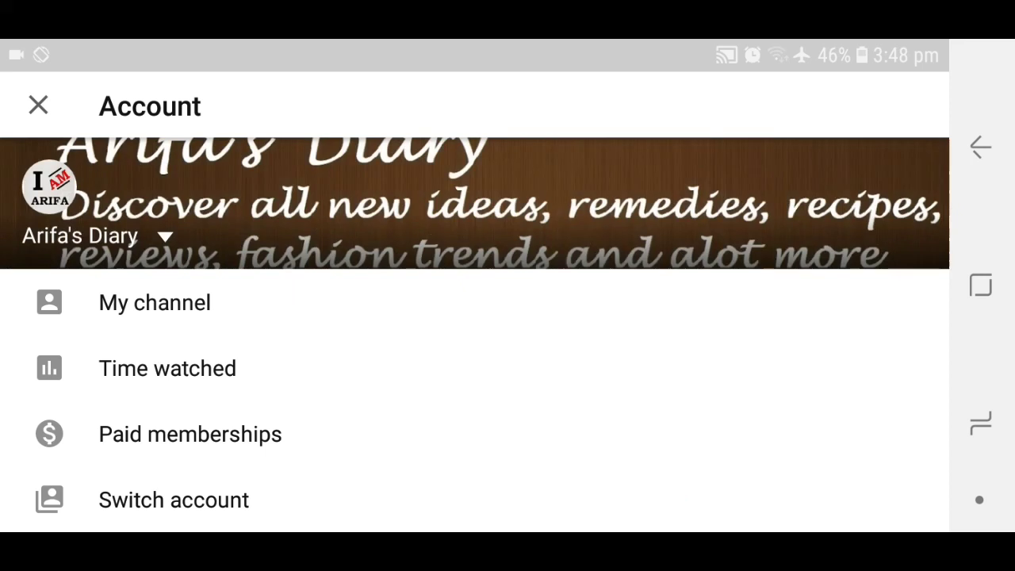
{"action": "left_click", "coordinate": [155, 302]}
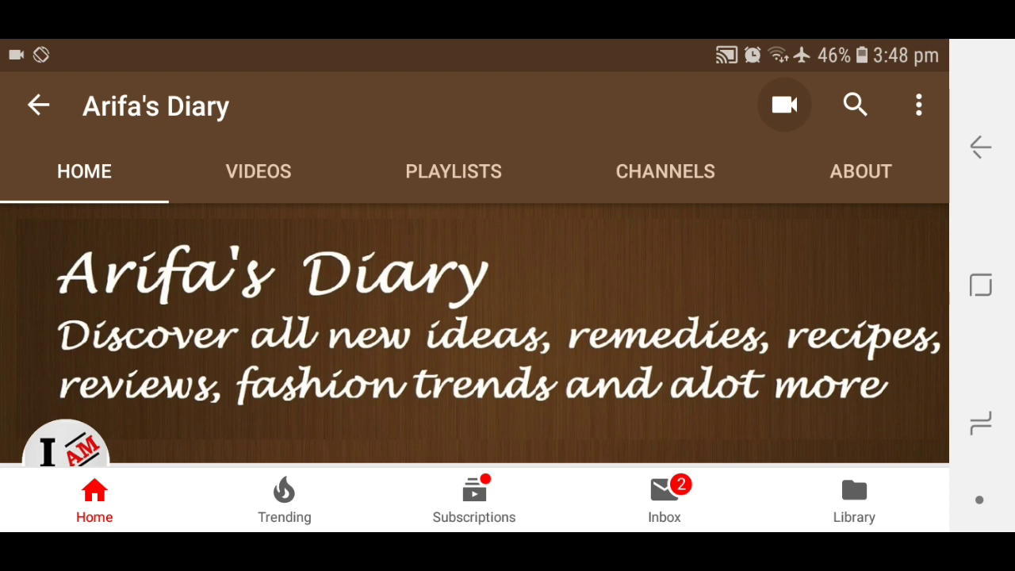
{"action": "left_click", "coordinate": [784, 104]}
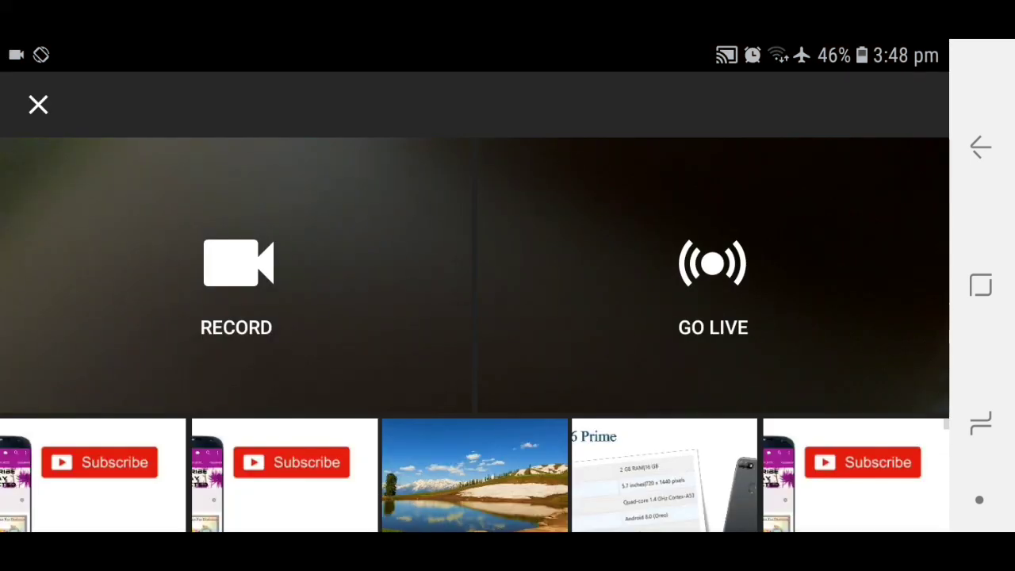
{"action": "left_click", "coordinate": [713, 285]}
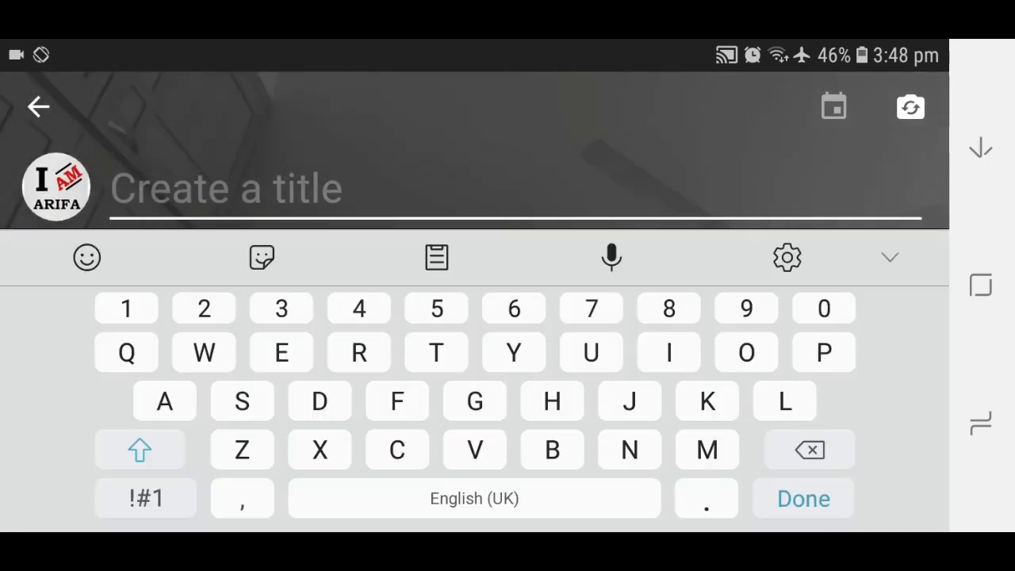
- Switch cameras, title the stream 'Testing Video', and scroll down to its settings
{"action": "left_click", "coordinate": [911, 107]}
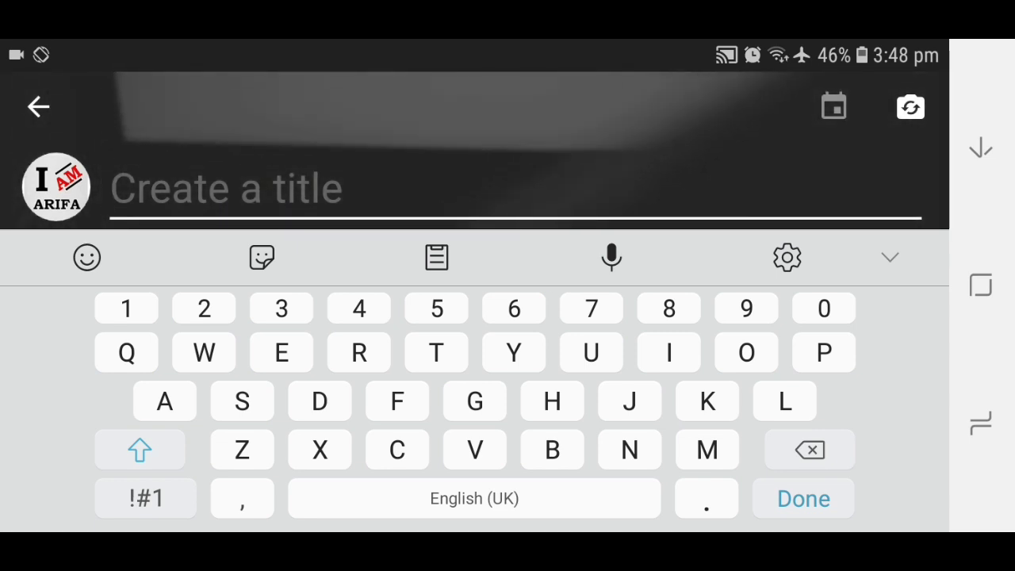
{"action": "type", "text": "Testi"}
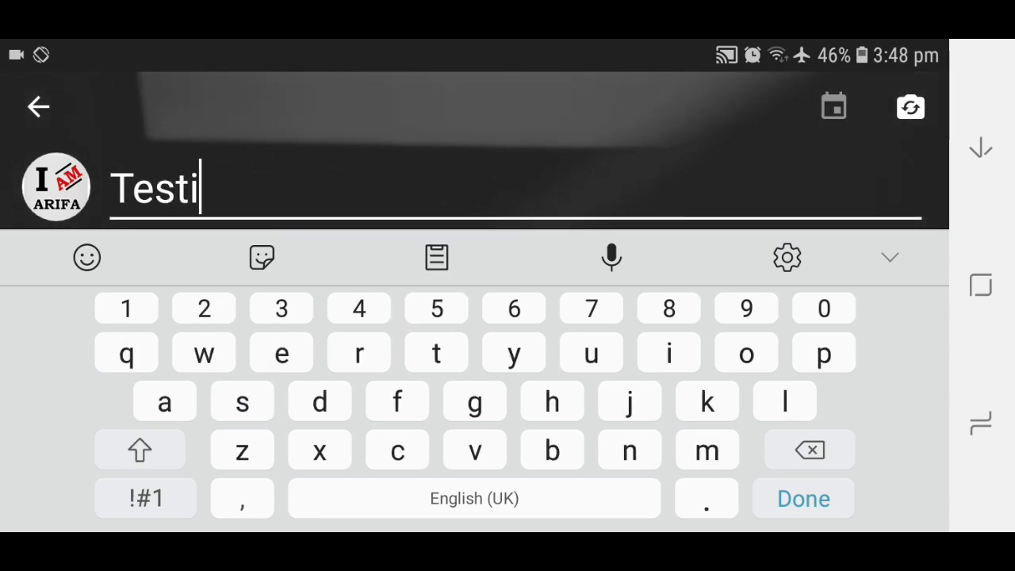
{"action": "type", "text": "ng V"}
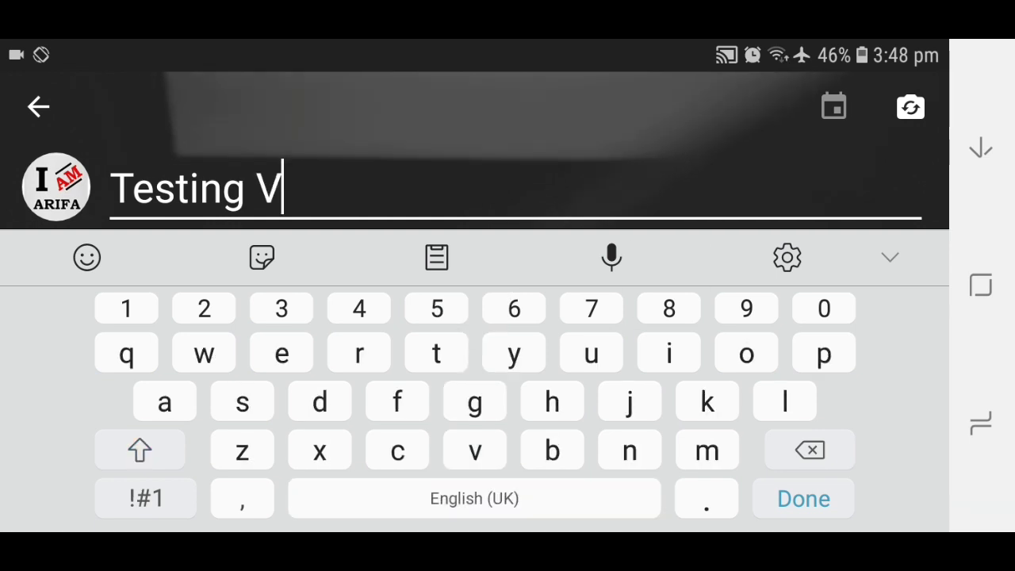
{"action": "type", "text": "ideo"}
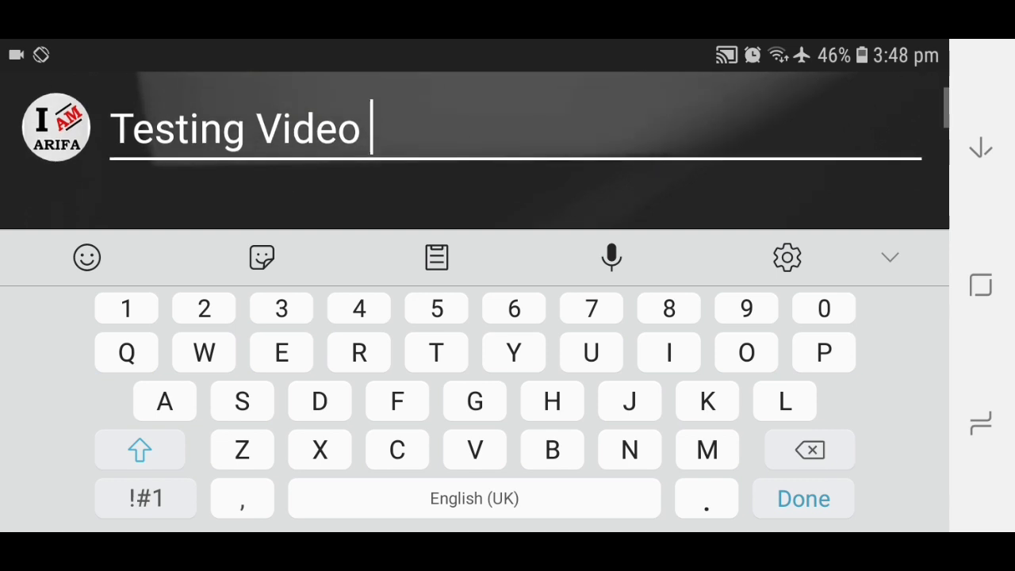
{"action": "key", "text": "Escape"}
{"action": "scroll", "coordinate": [476, 318], "scroll_direction": "down", "scroll_amount": 2}
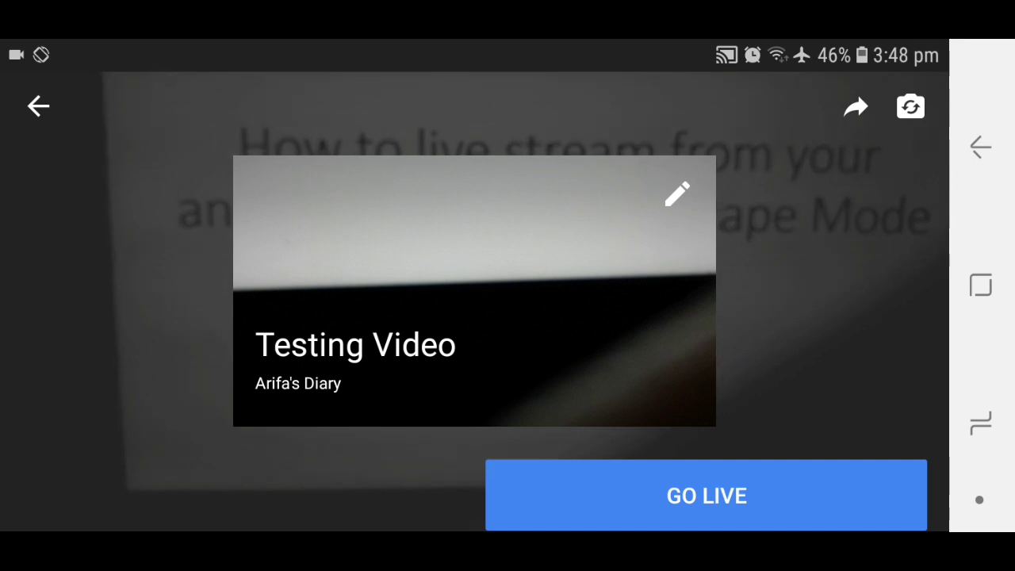
- Retake the stream thumbnail three times to capture the title slide, then go live
{"action": "left_click", "coordinate": [677, 193]}
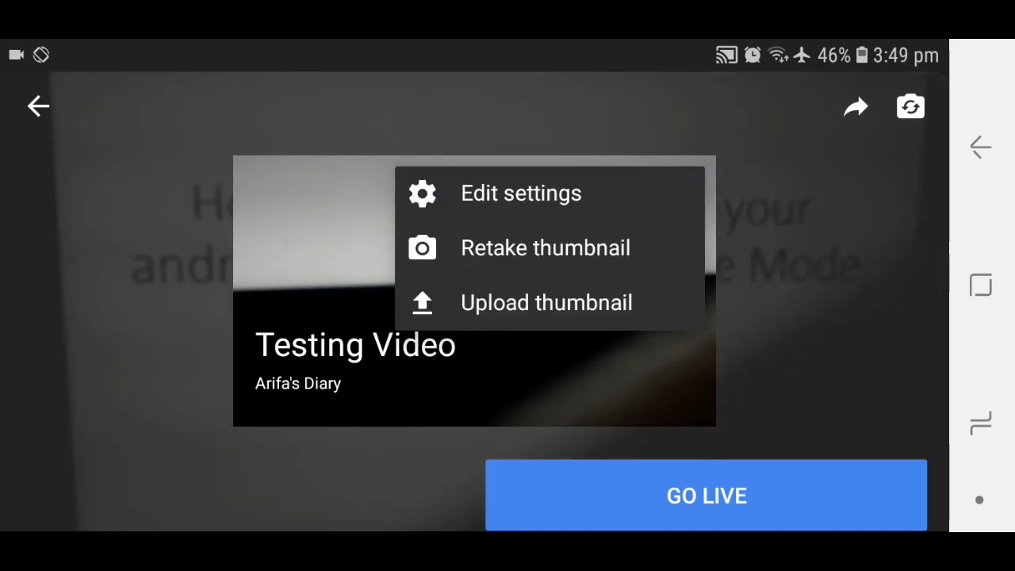
{"action": "left_click", "coordinate": [546, 247]}
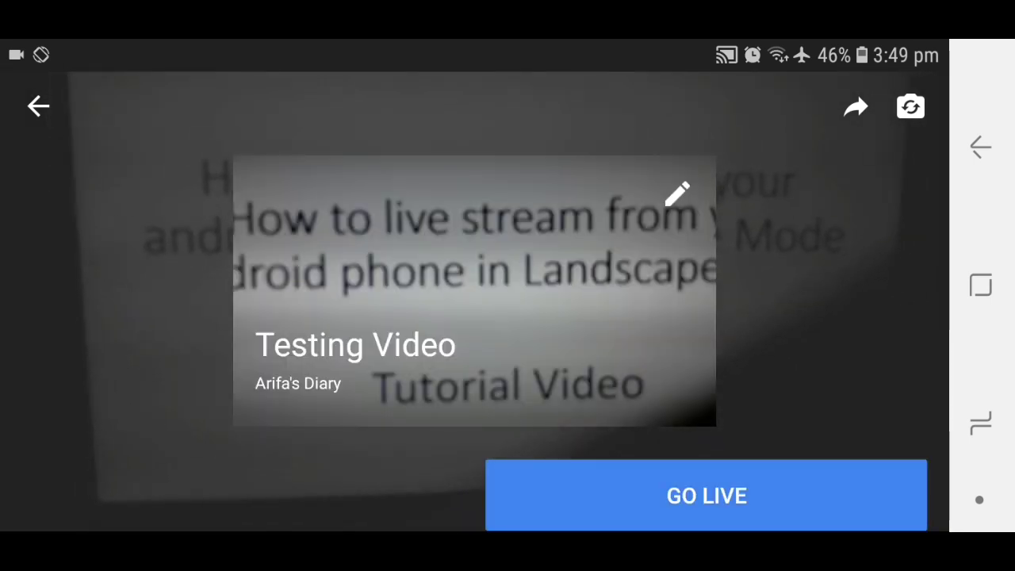
{"action": "left_click", "coordinate": [678, 193]}
{"action": "left_click", "coordinate": [544, 247]}
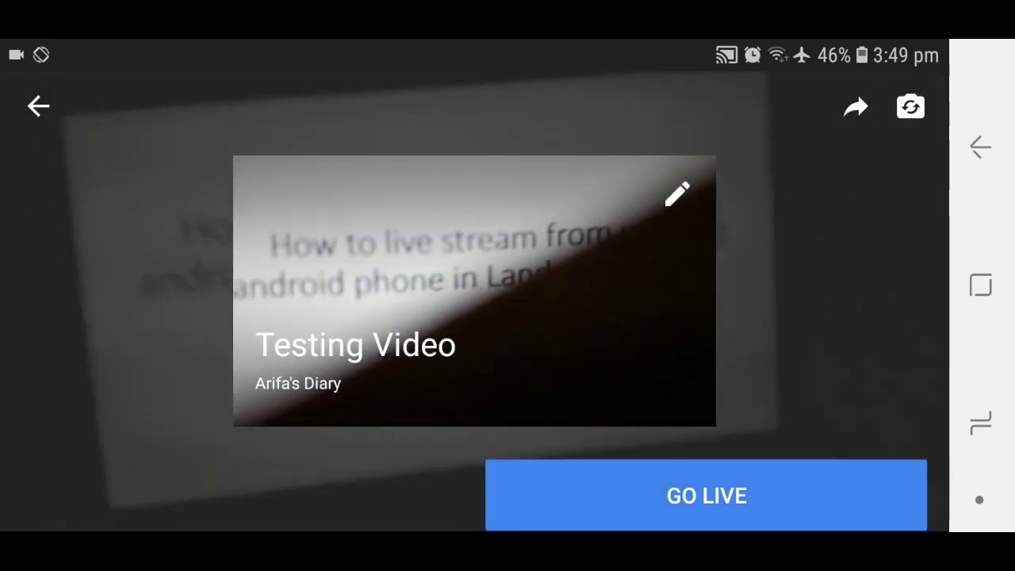
{"action": "left_click", "coordinate": [677, 193]}
{"action": "left_click", "coordinate": [546, 247]}
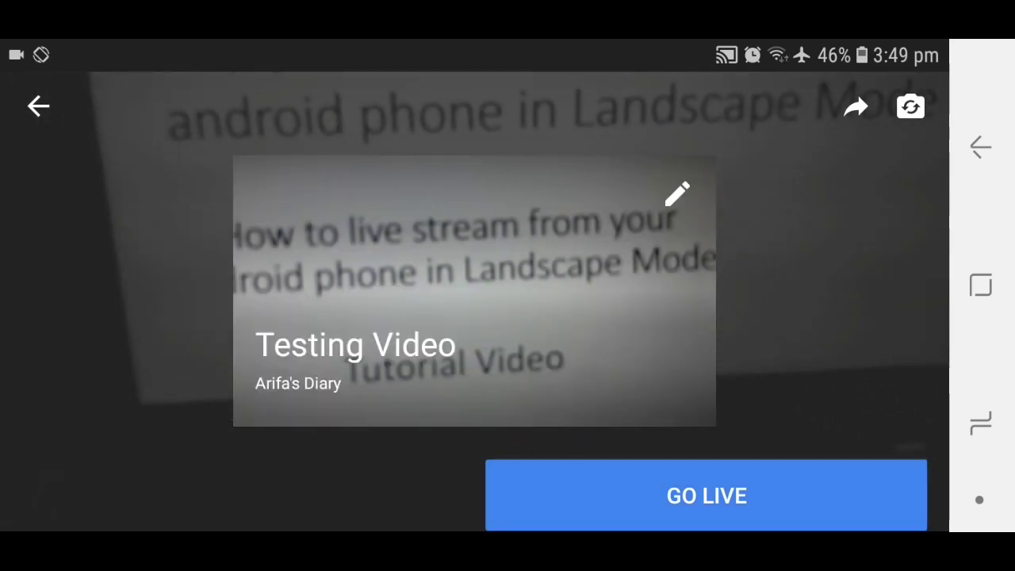
{"action": "left_click", "coordinate": [706, 495]}
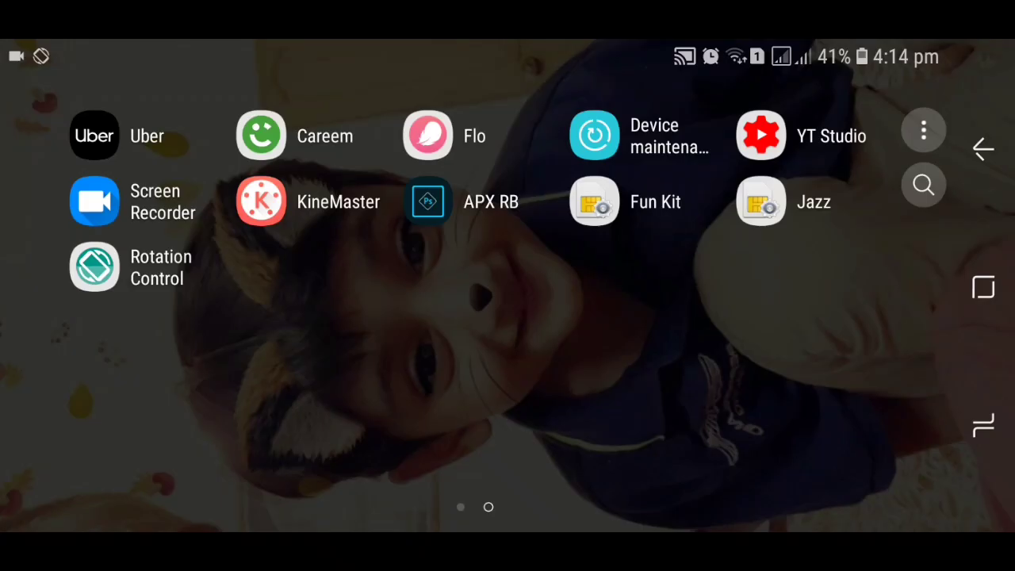
- Close the app list and relaunch YouTube from the Google folder
{"action": "key", "text": "Escape"}
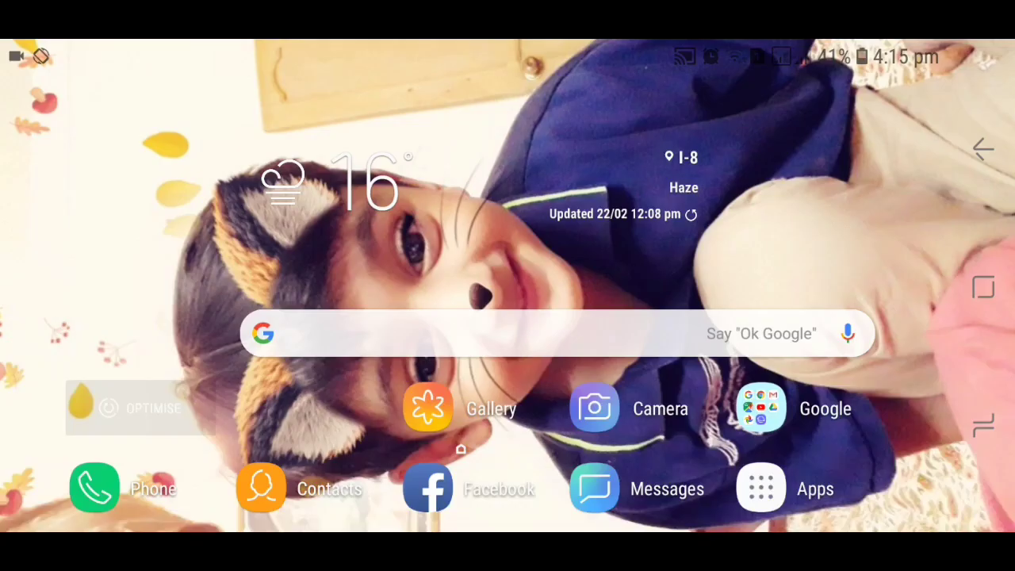
{"action": "left_click", "coordinate": [761, 408]}
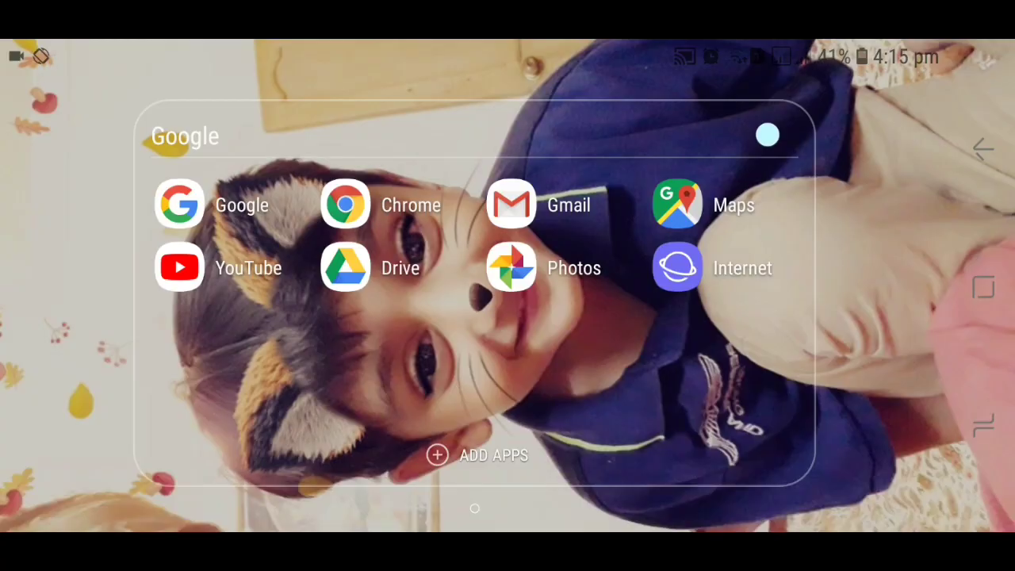
{"action": "left_click", "coordinate": [179, 268]}
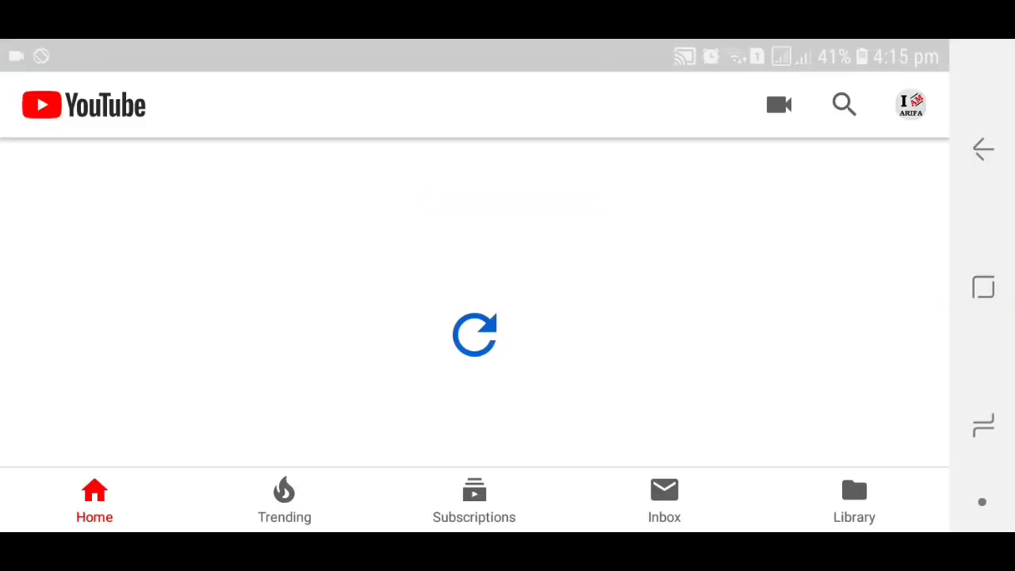